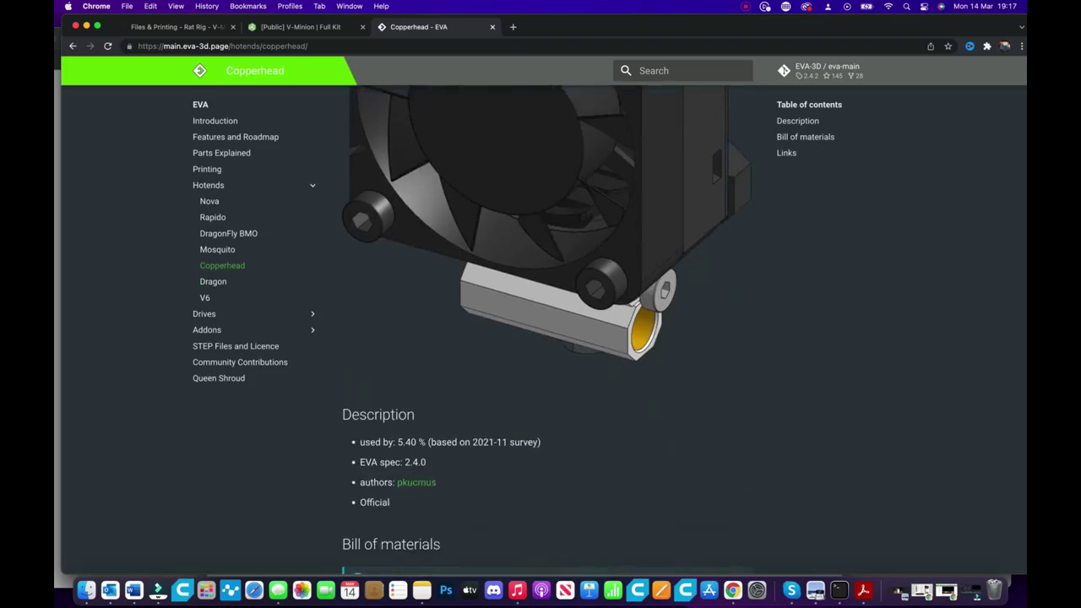
Scroll up and down through the EVA Copperhead hotend bill of materials
scroll(540, 329, down, 4)
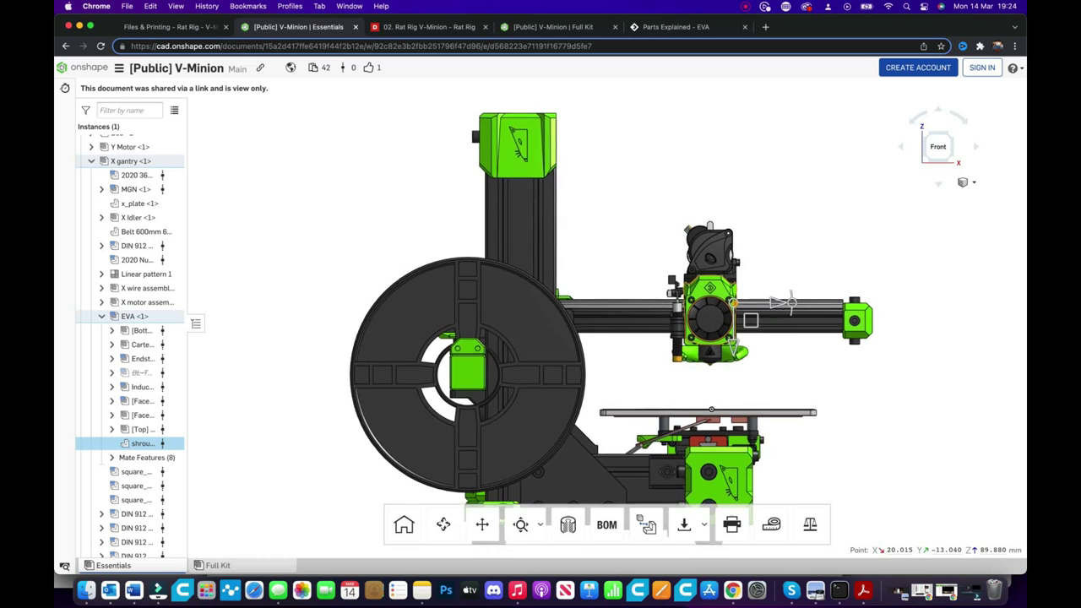
scroll(718, 258, down, 2)
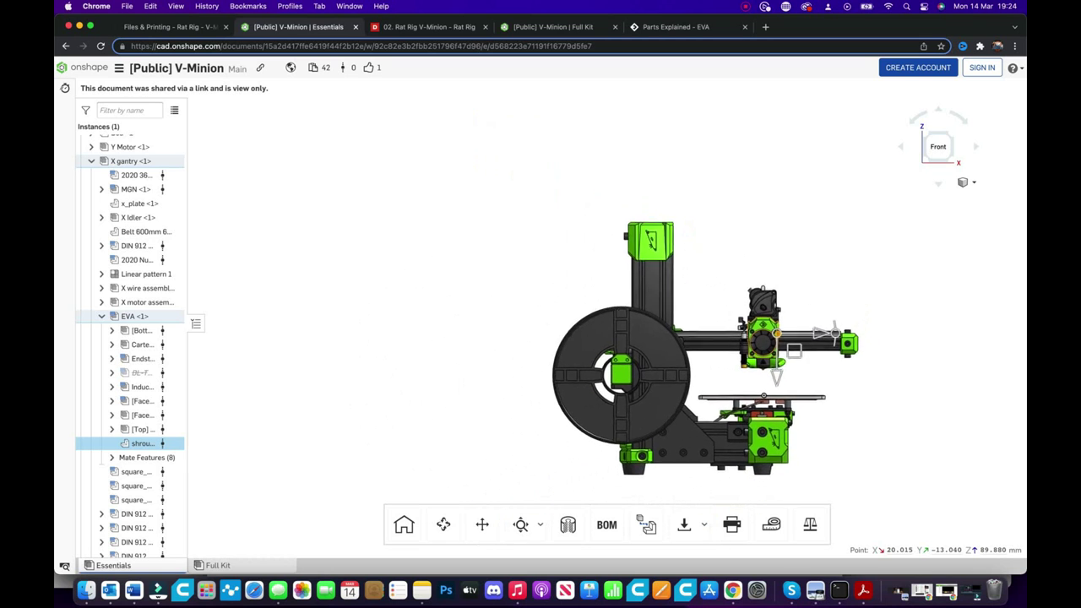
scroll(718, 257, up, 5)
scroll(718, 258, up, 3)
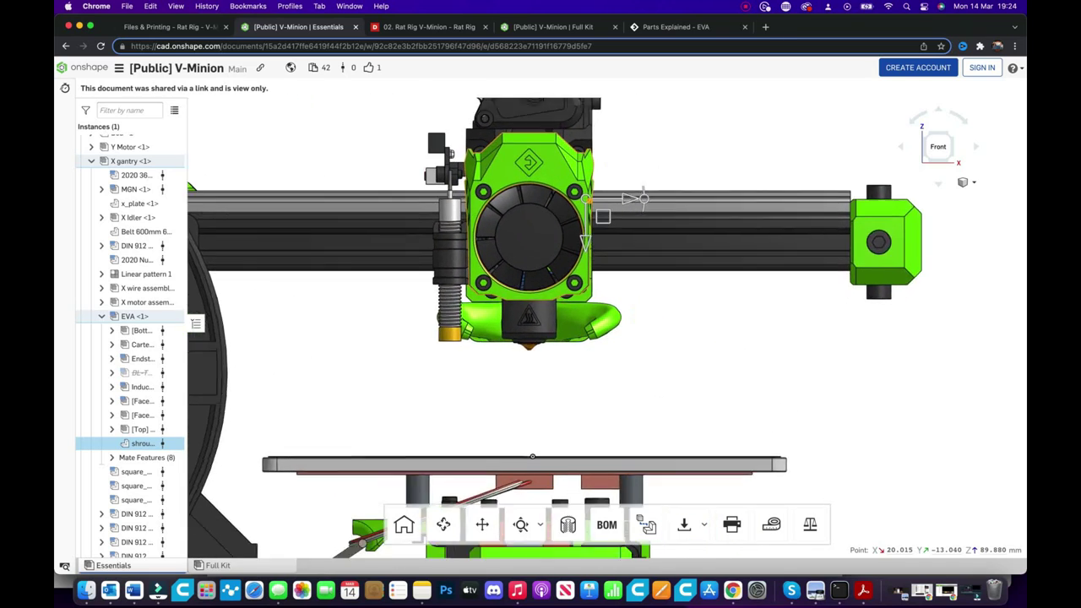
scroll(772, 294, down, 5)
scroll(836, 372, down, 3)
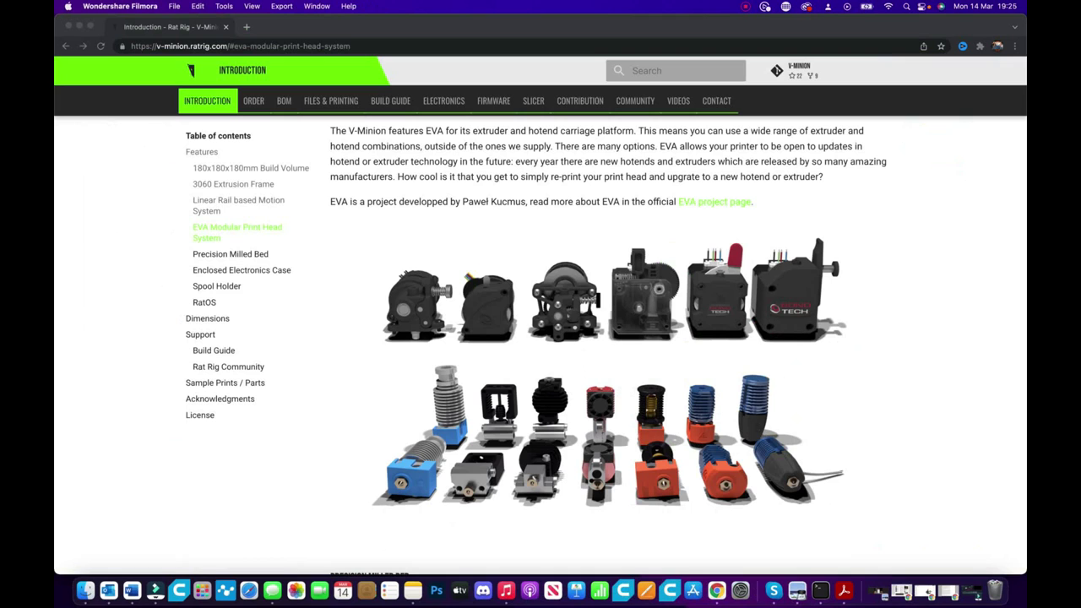
Scroll the V-Minion introduction page past Rat Rig Community and Sample Prints
scroll(610, 345, down, 20)
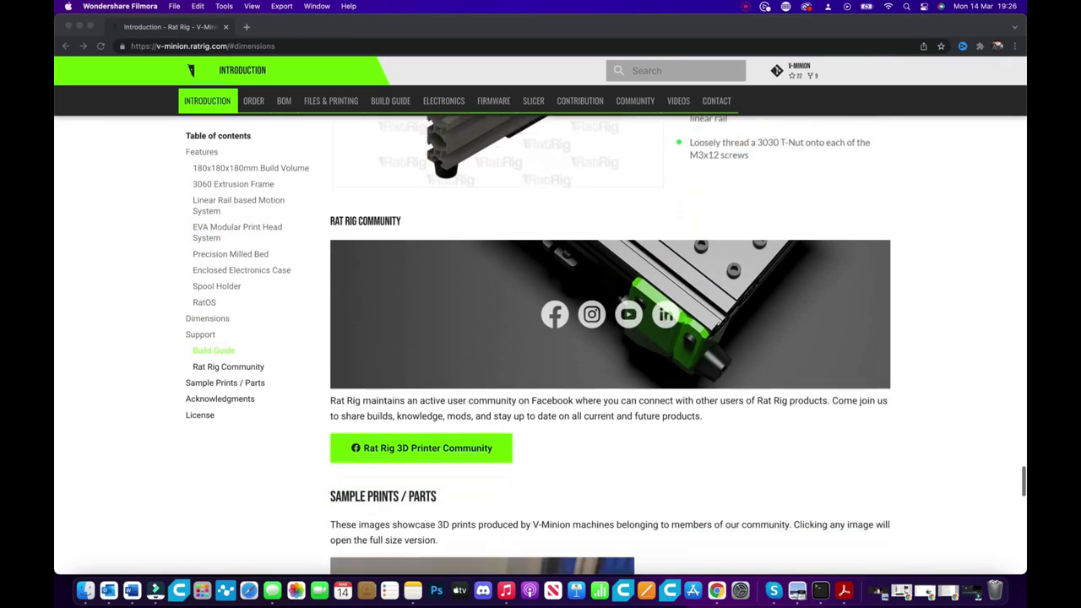
scroll(611, 345, up, 5)
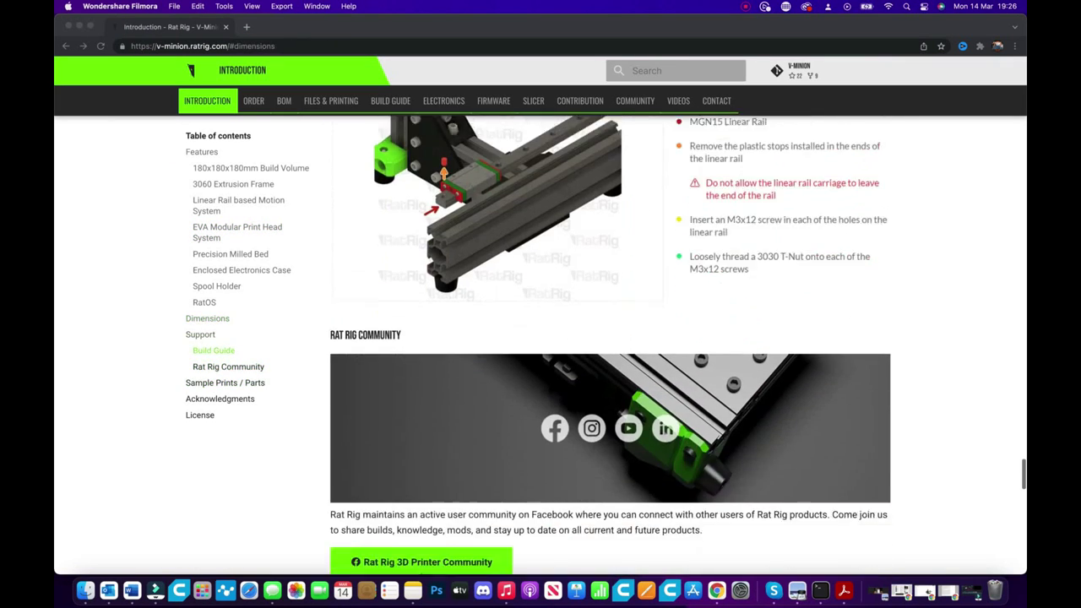
scroll(610, 344, down, 3)
scroll(610, 344, down, 4)
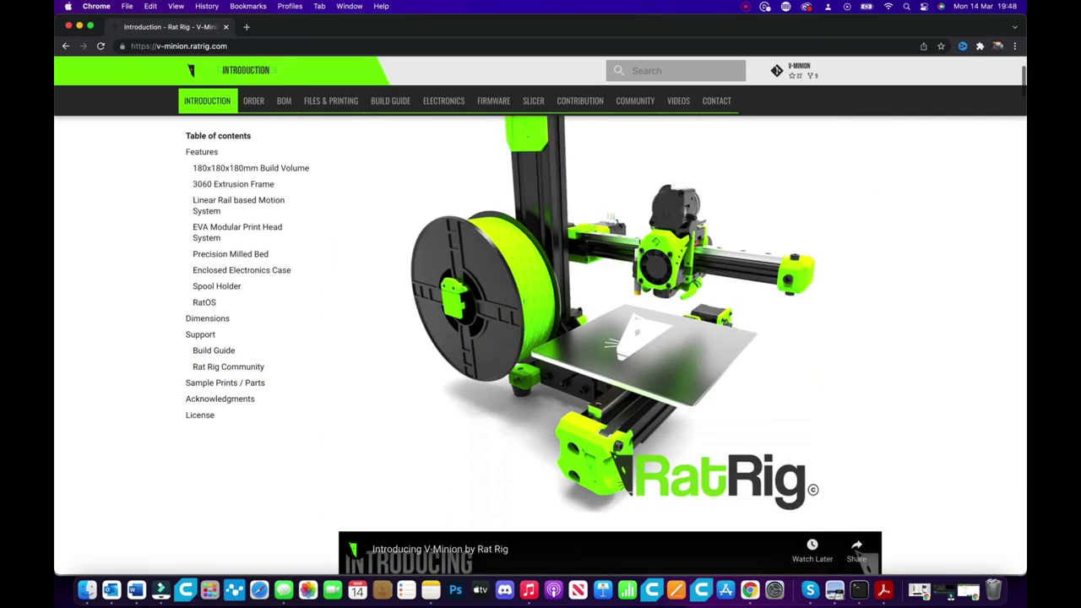
scroll(868, 249, down, 3)
scroll(869, 250, down, 6)
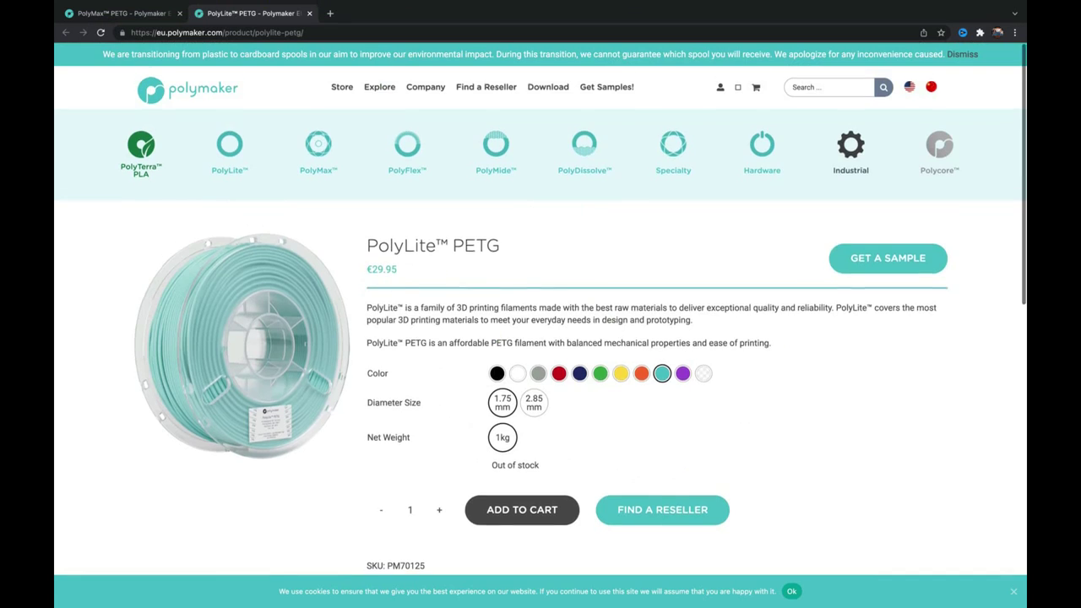
scroll(541, 338, down, 5)
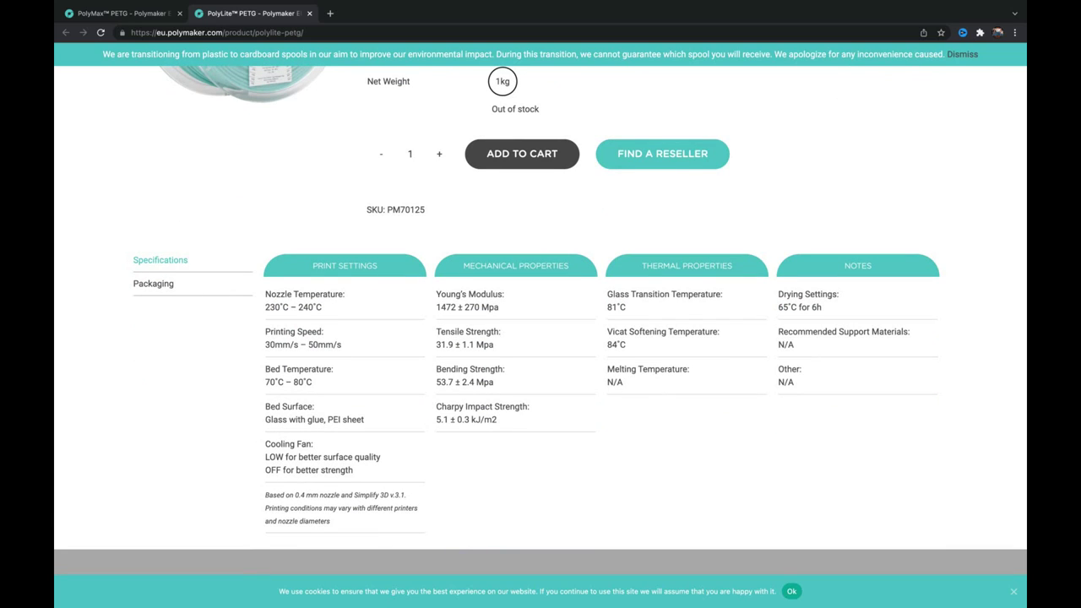
Scroll the PolyLite PETG page down to the Specifications table, then back to the title
scroll(541, 308, down, 1)
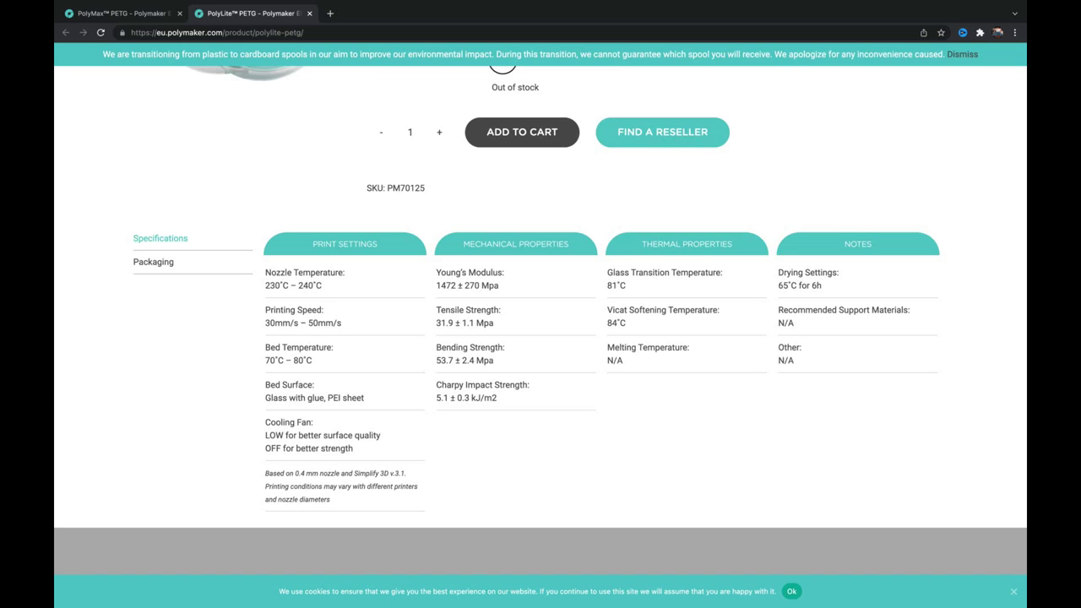
scroll(541, 314, up, 5)
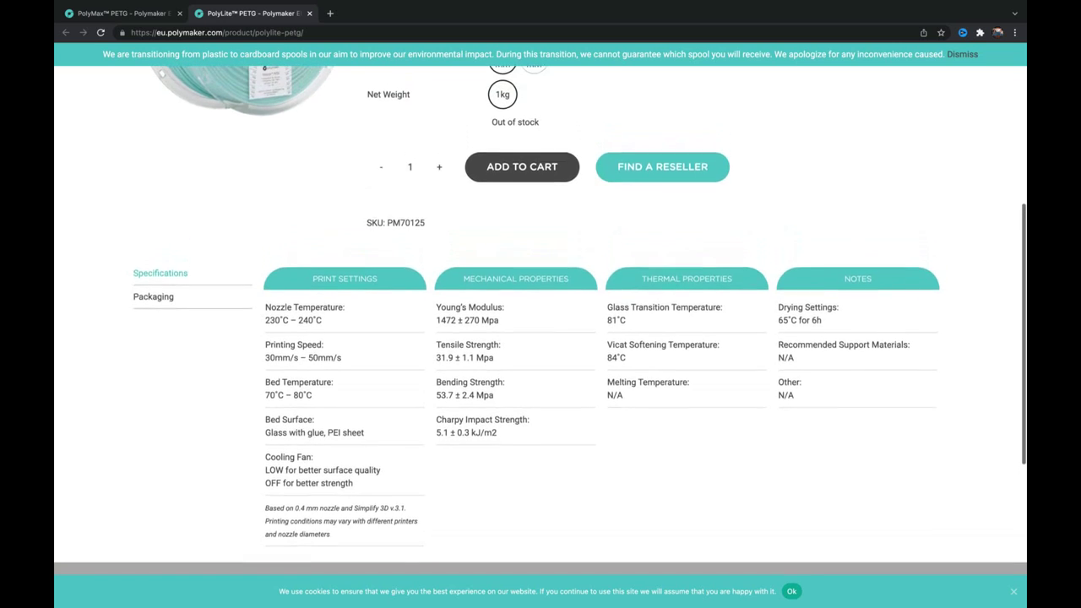
scroll(540, 321, up, 2)
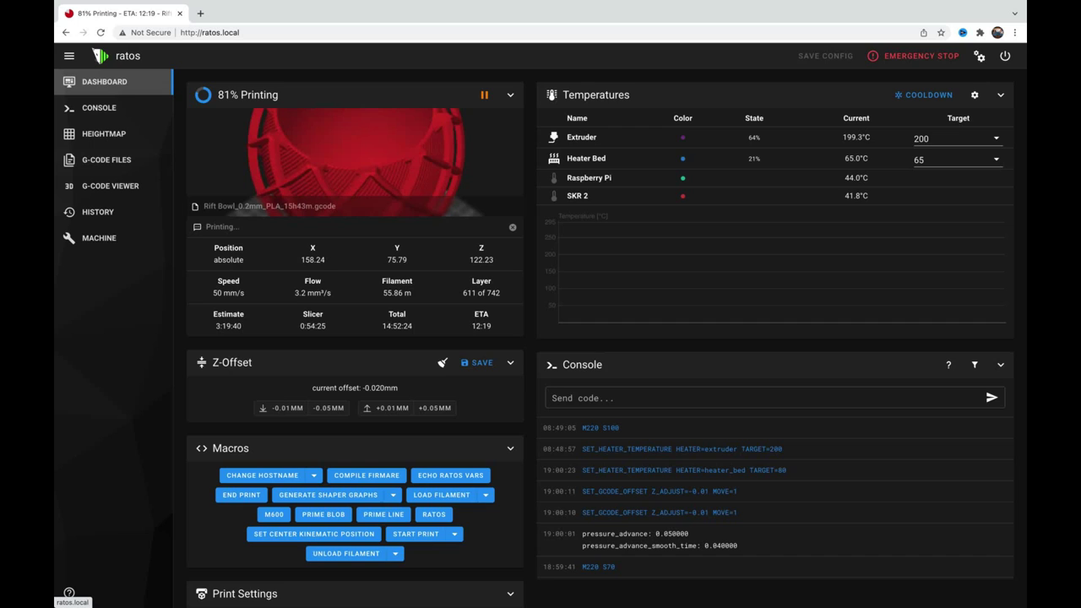
Browse the Mainsail Dashboard, then the G-Code Files, G-Code Viewer and Machine pages
scroll(541, 338, down, 6)
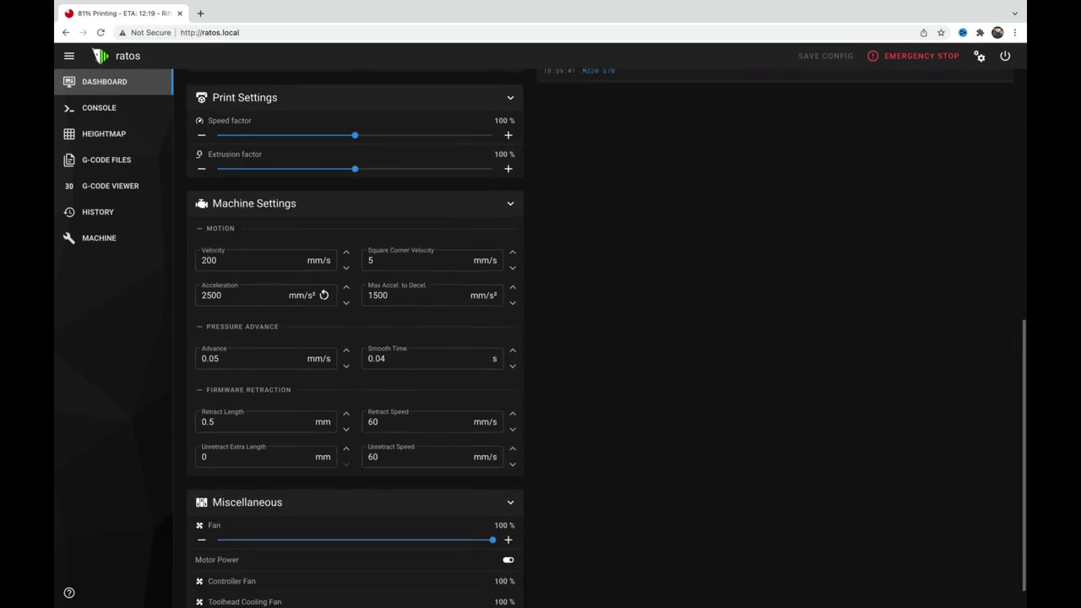
scroll(540, 338, down, 1)
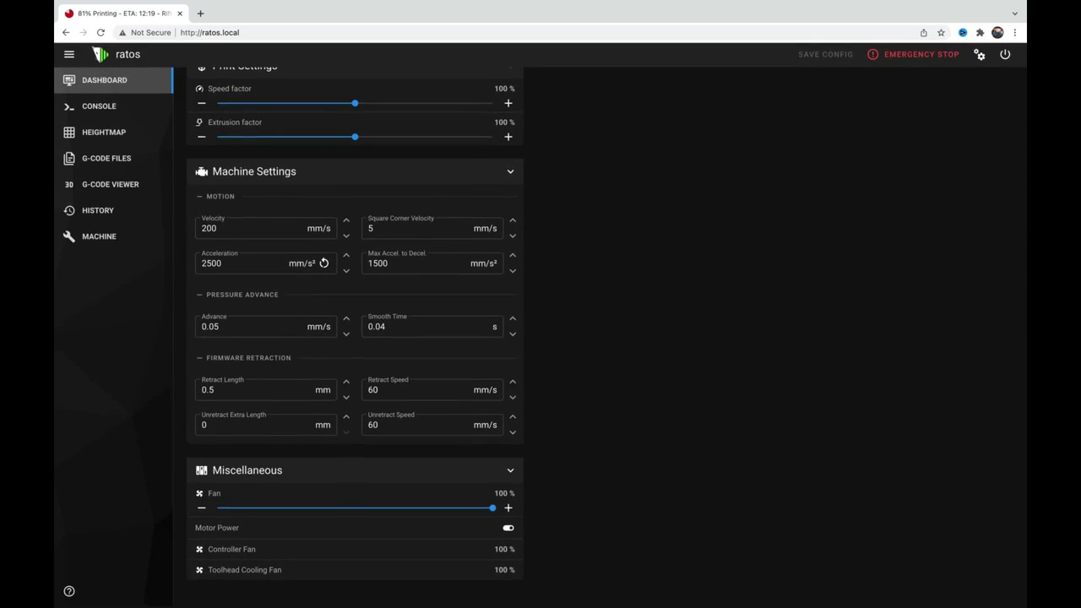
scroll(541, 337, up, 7)
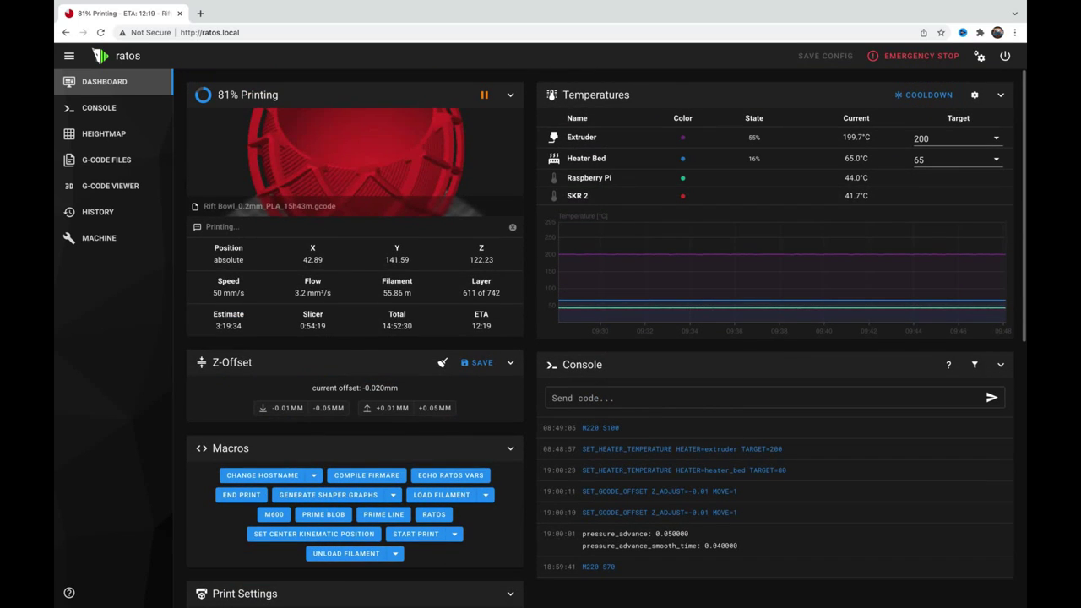
click(107, 160)
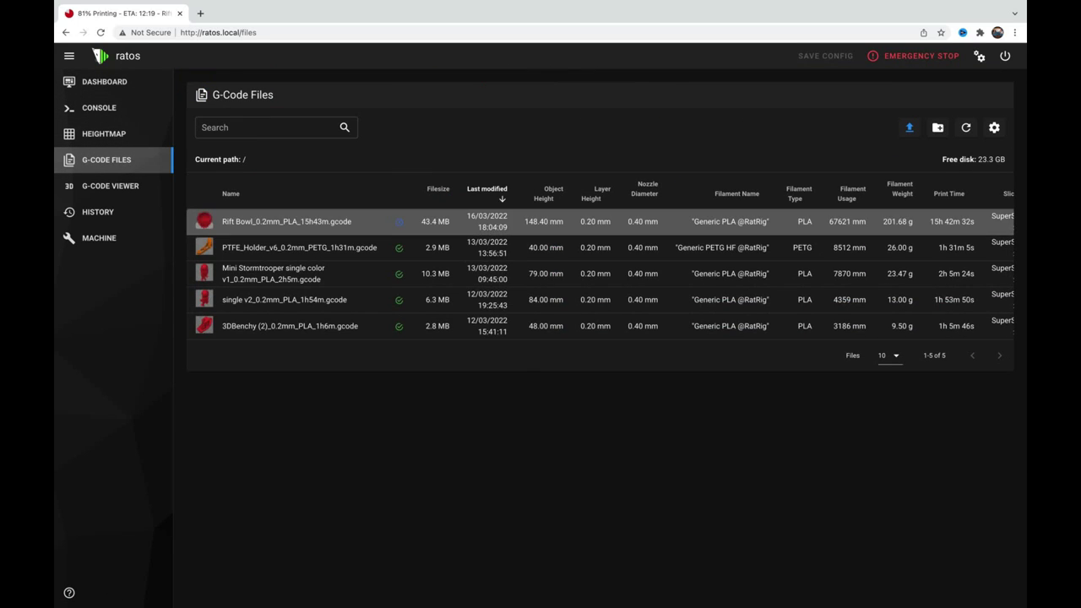
click(110, 186)
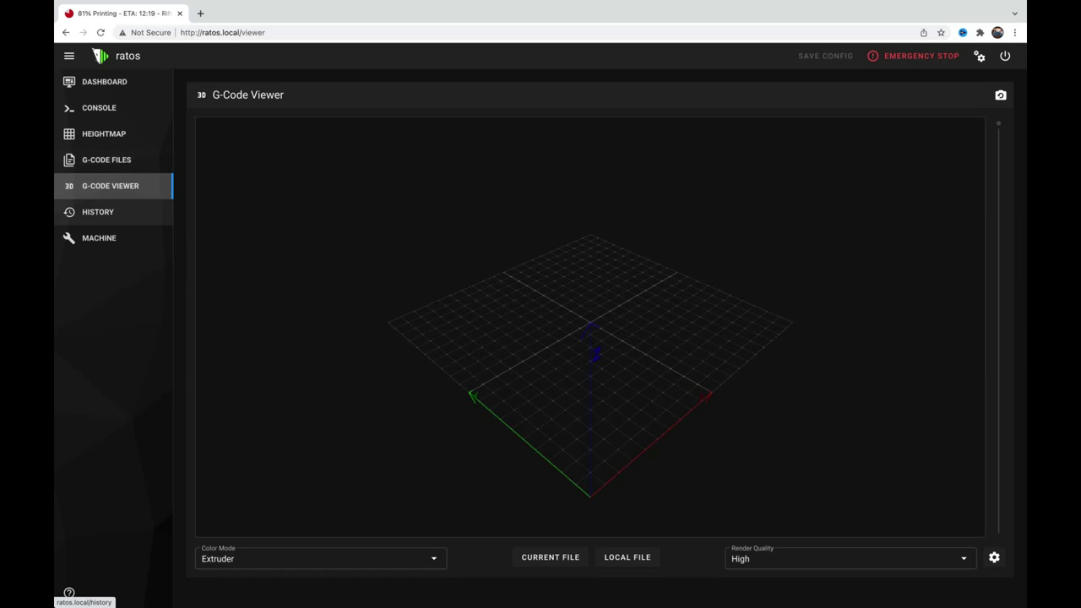
click(99, 238)
scroll(380, 300, down, 2)
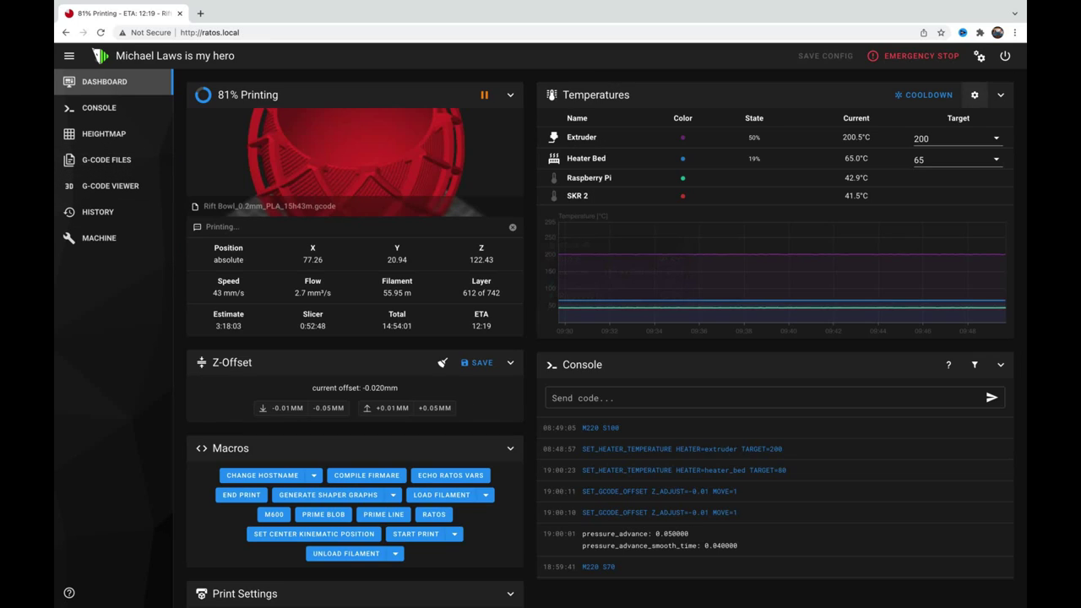
Review the Console, Control, Dashboard, Editor and G-code Viewer interface settings
click(980, 55)
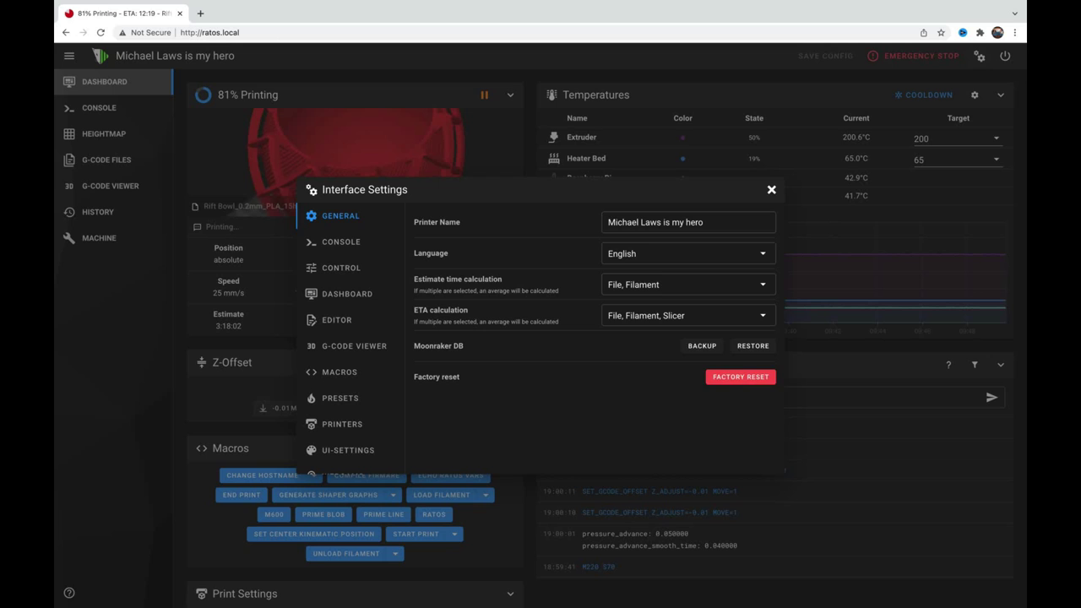
click(342, 242)
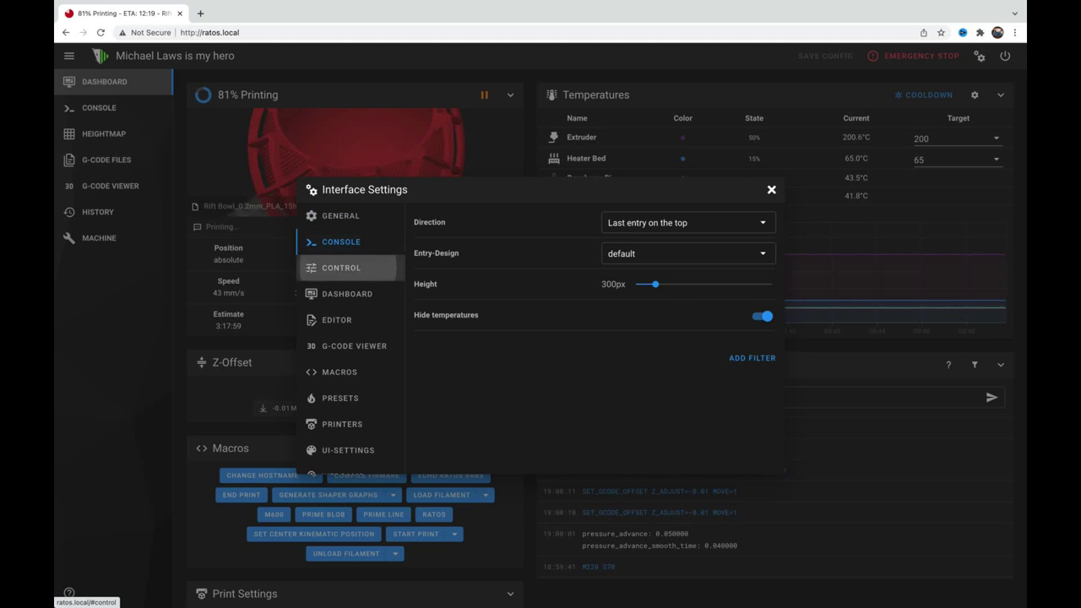
click(341, 268)
click(346, 294)
click(337, 320)
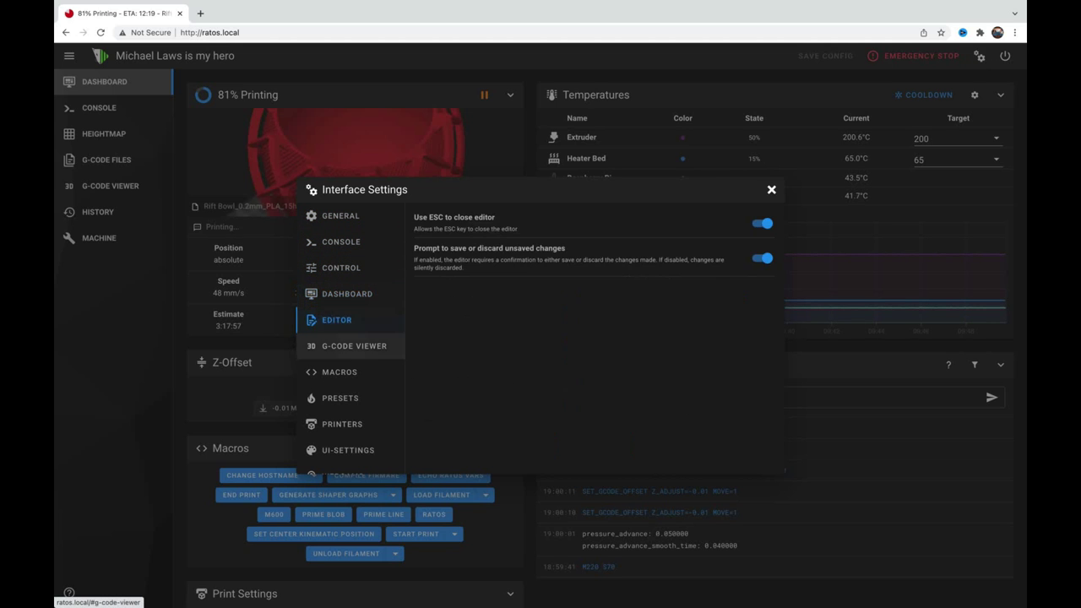
click(354, 347)
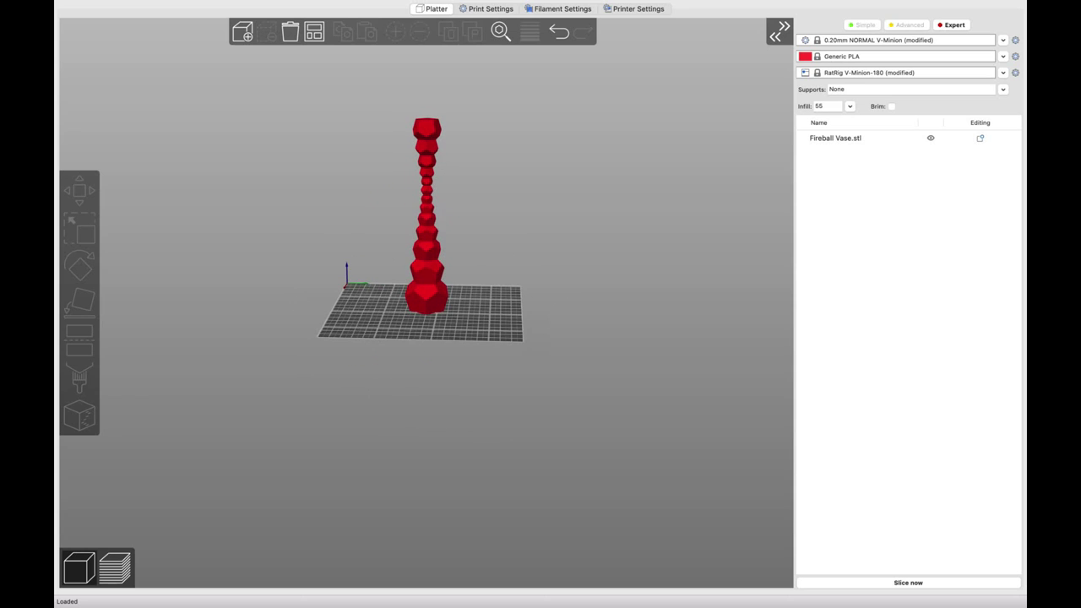
Check the printer preset list without changing it, then view the Print Settings Speed page
click(1002, 72)
key(Escape)
key(super+2)
key(Down)
key(Down)
key(Down)
key(Down)
key(Down)
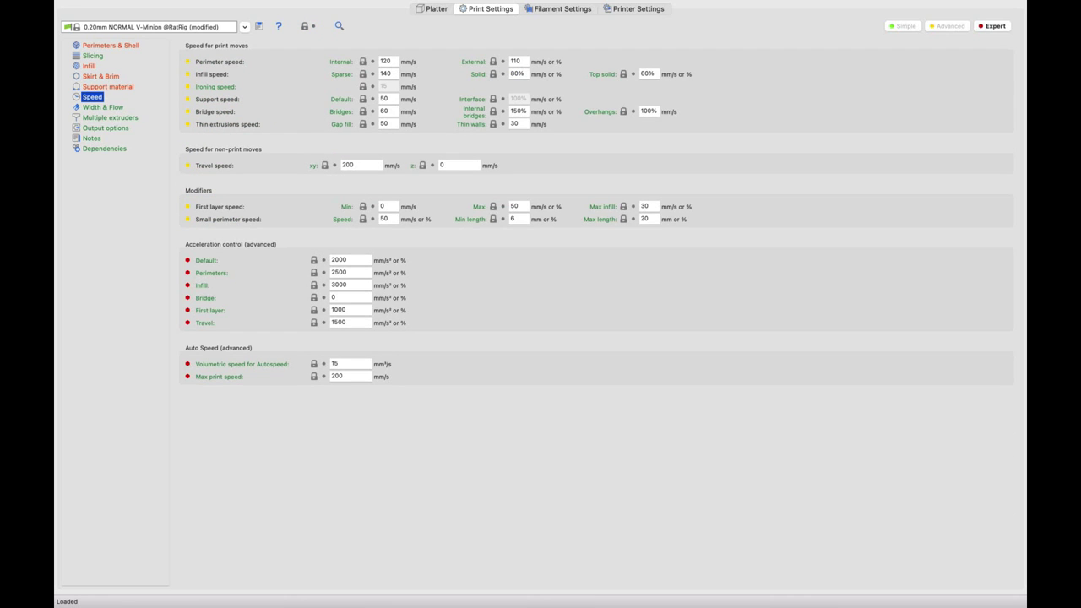
View the printer's Extruder 1, General, Custom G-code, Machine limits and Notes pages
key(super+4)
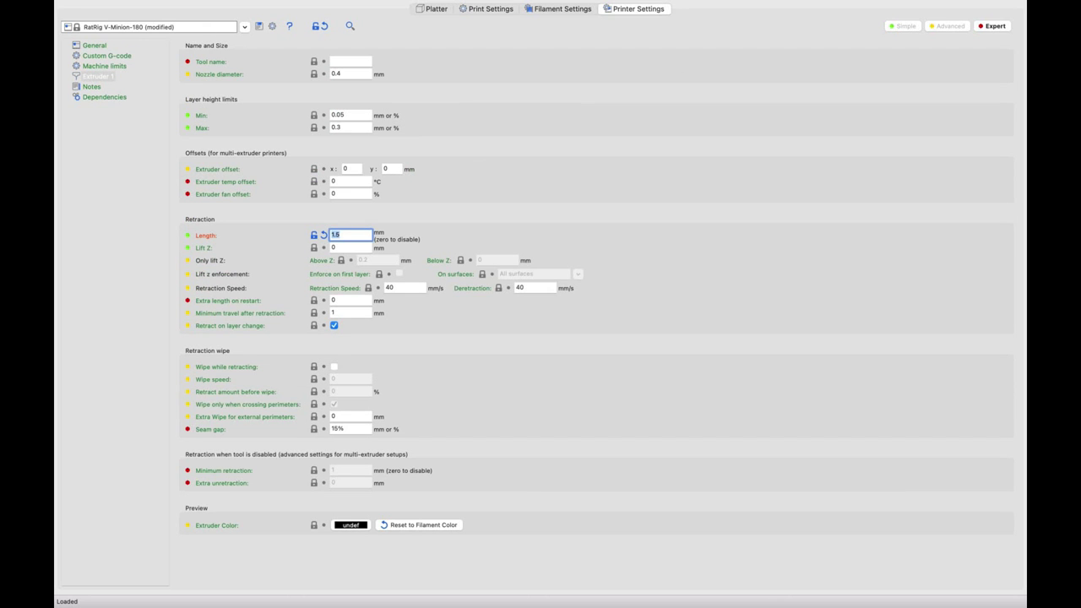
click(94, 45)
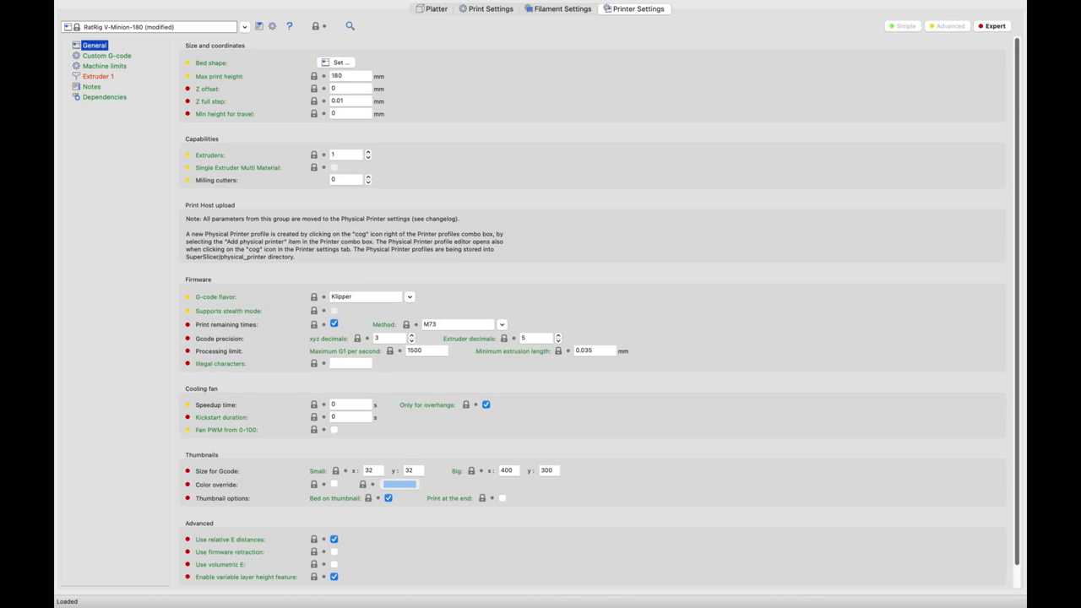
key(Down)
click(104, 66)
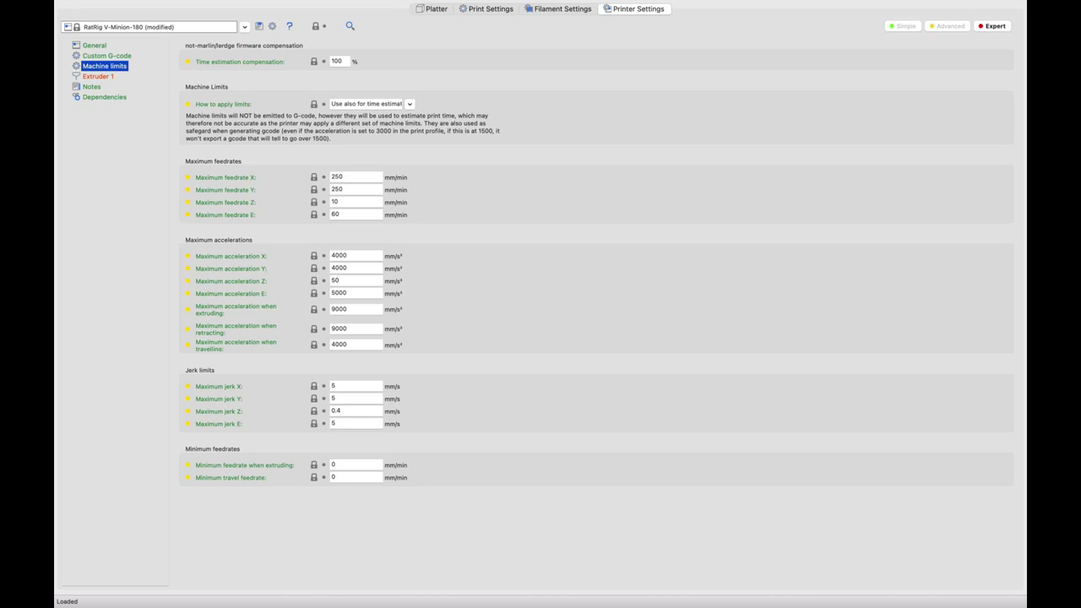
click(91, 86)
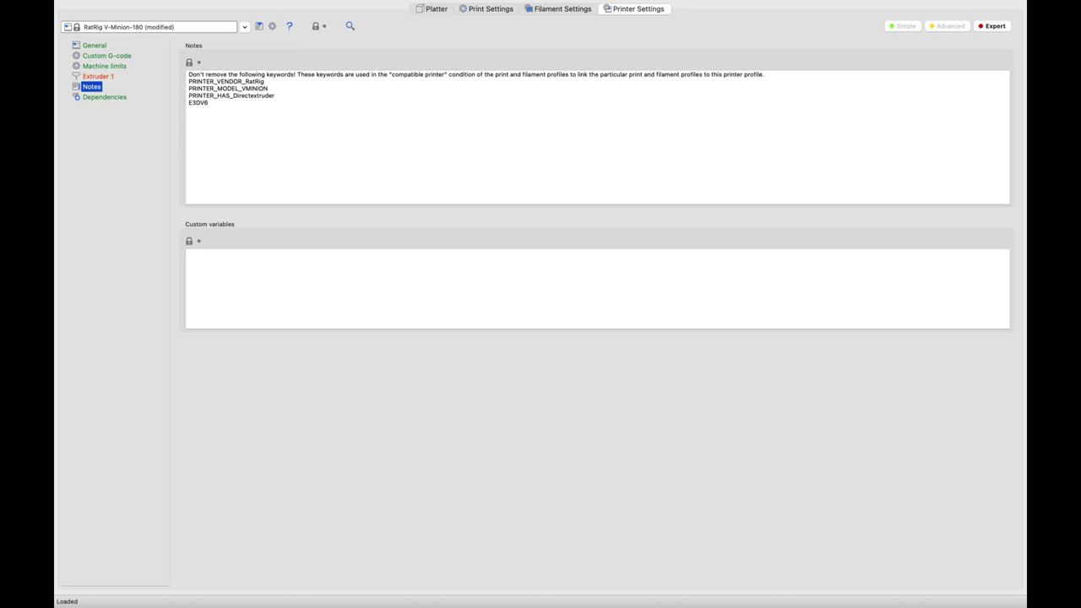